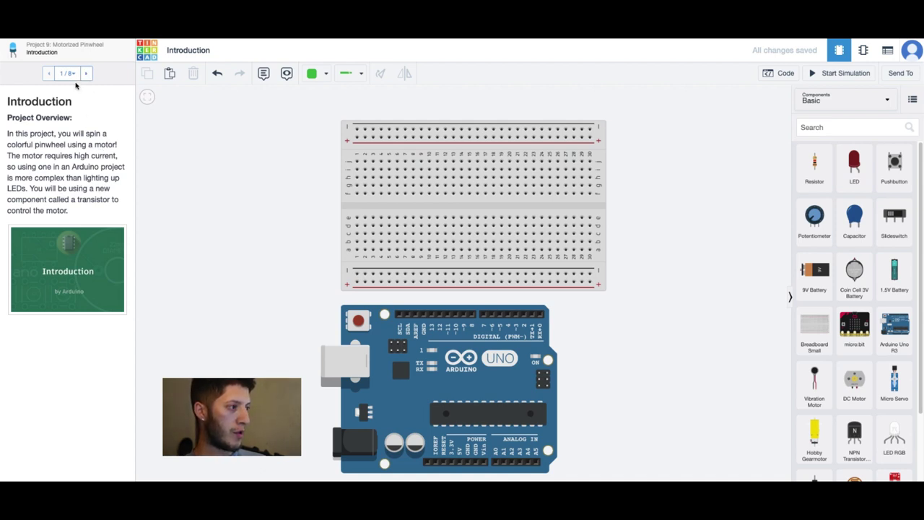
Step: Read the Project Description page of the Motorized Pinwheel lesson and examine its enlarged circuit diagram
left_click(86, 73)
scroll(101, 240, "down", 2)
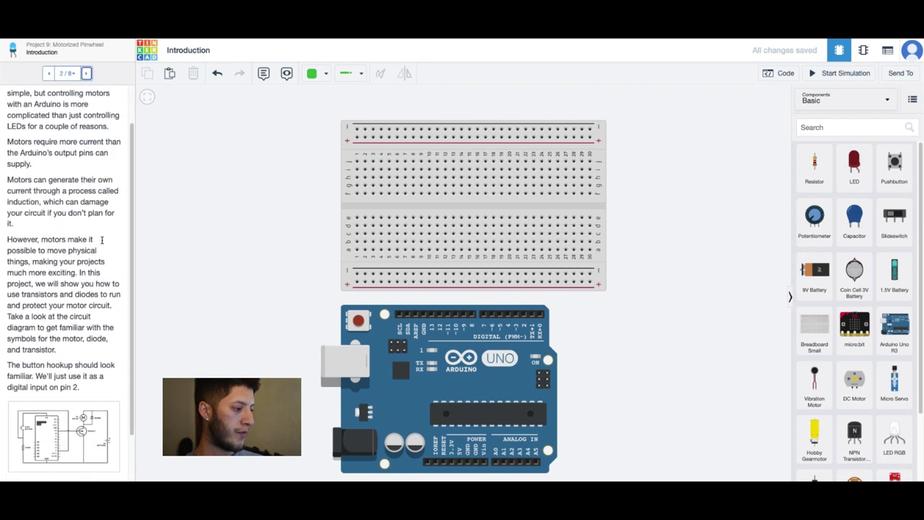
scroll(102, 240, "down", 2)
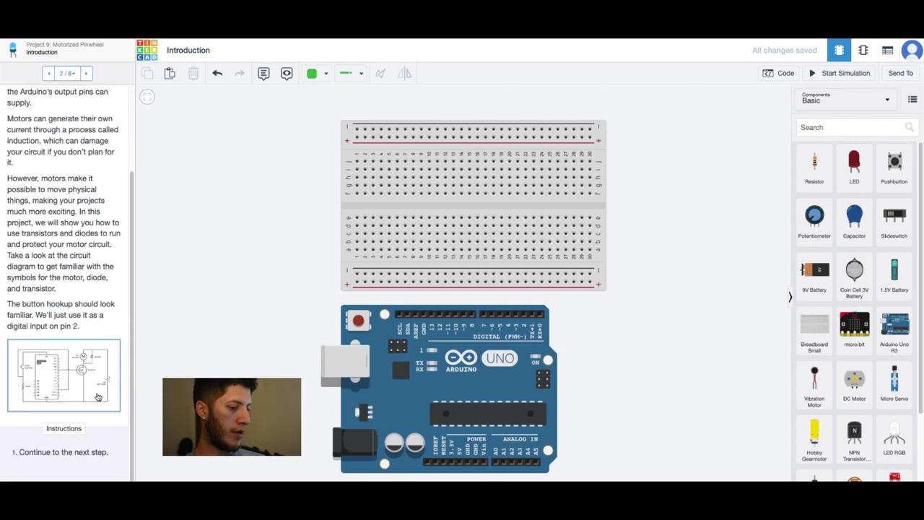
left_click(98, 396)
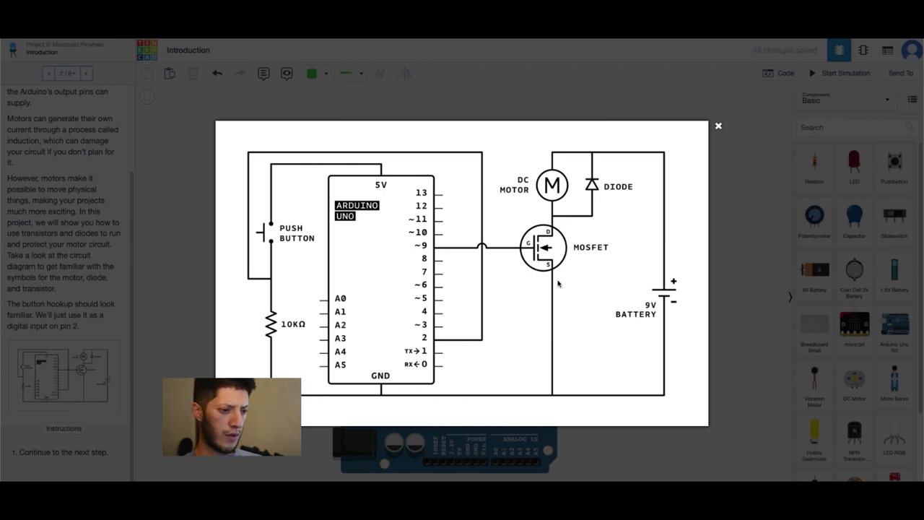
left_click(718, 126)
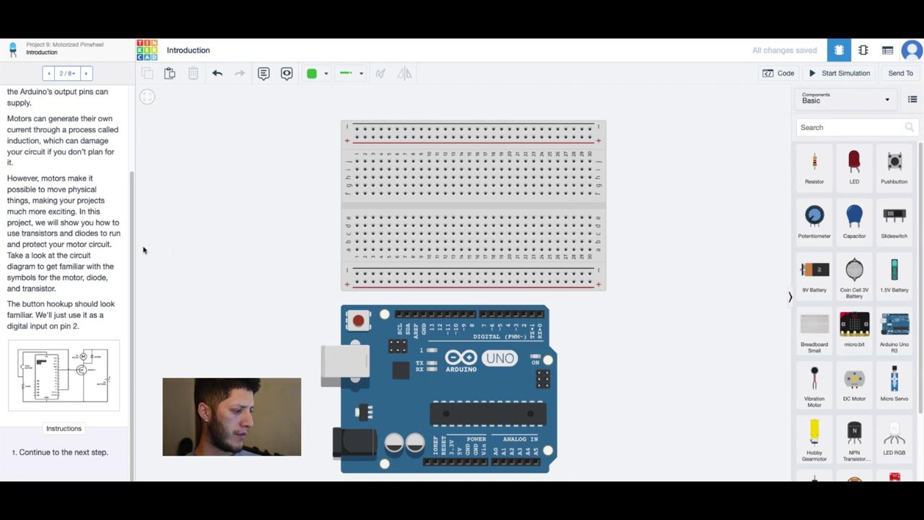
scroll(127, 259, "up", 5)
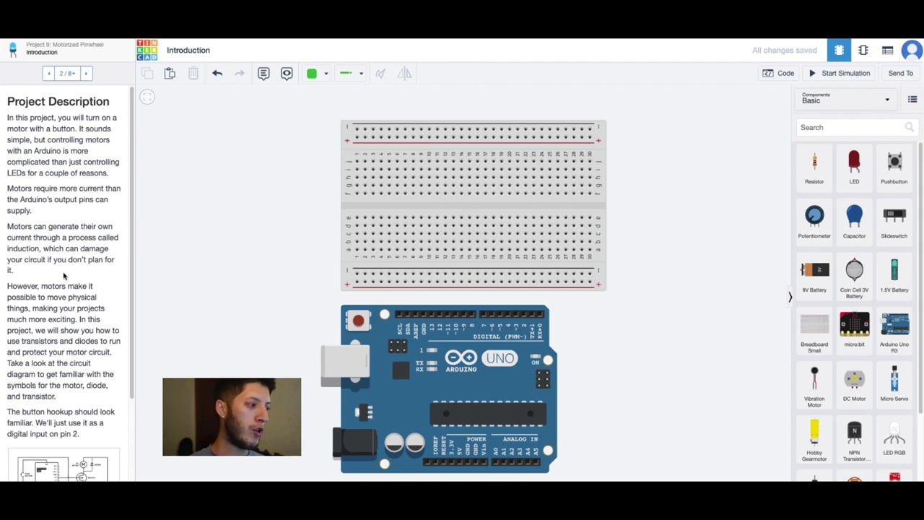
scroll(94, 264, "down", 1)
scroll(94, 264, "down", 5)
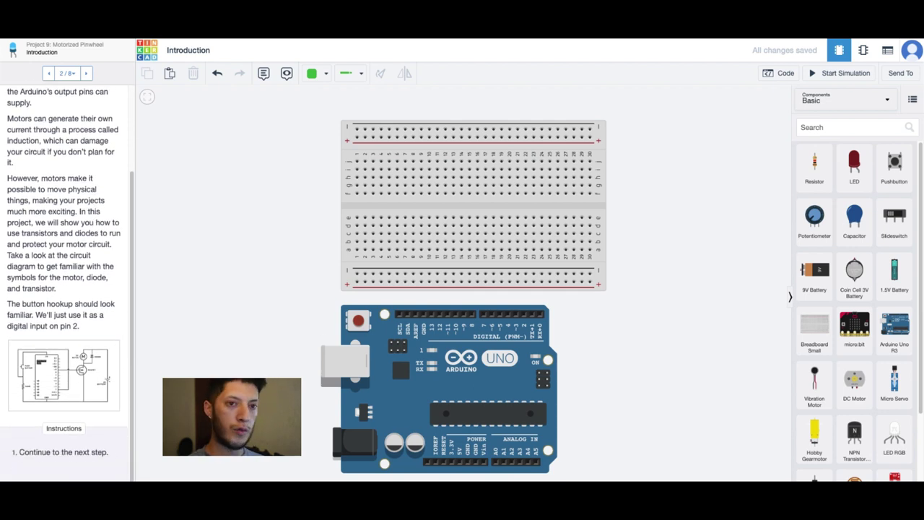
Step: Go to the Bill of Materials page and examine its enlarged breadboard wiring illustration
key("Right")
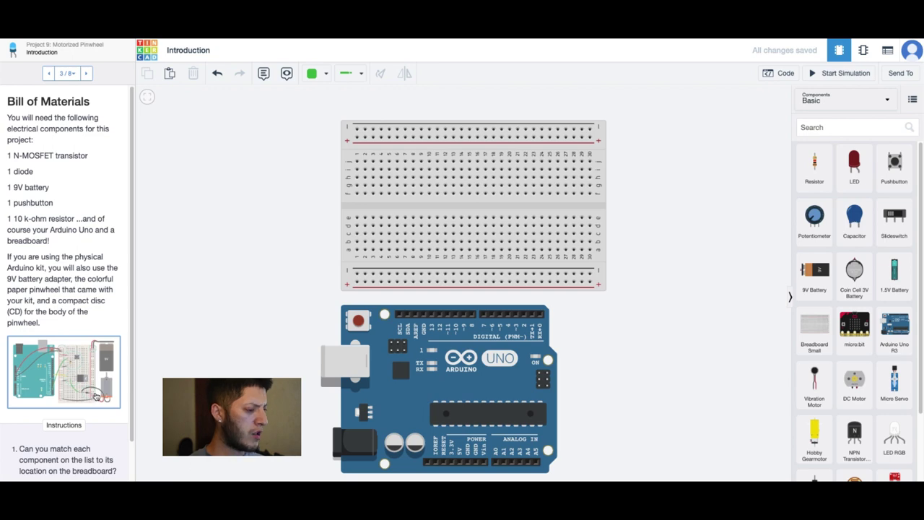
left_click(96, 396)
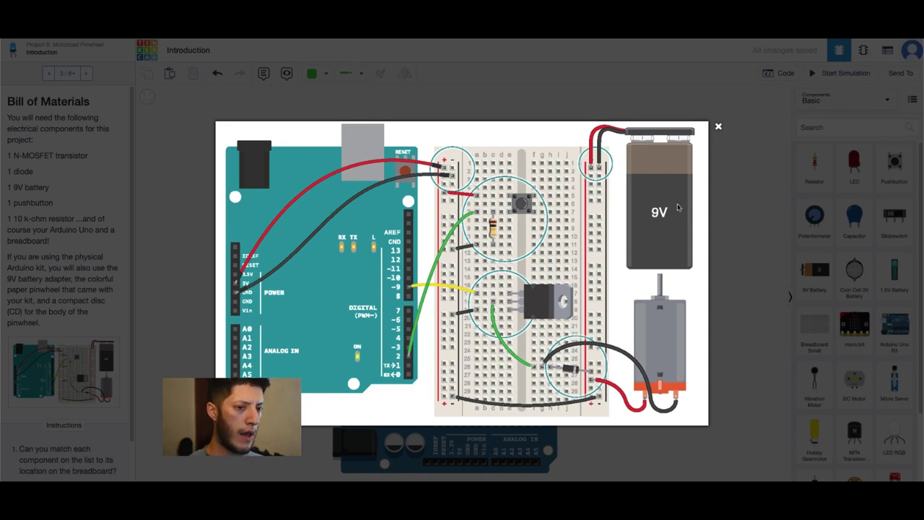
left_click(718, 127)
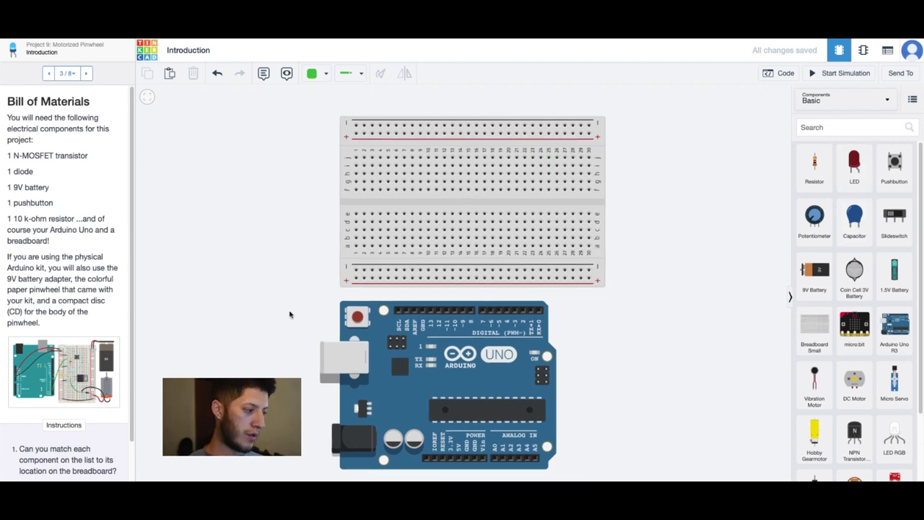
Step: Place a 9V battery on the workplane beside the breadboard, with its terminals facing the board
left_click_drag(291, 313, 243, 315)
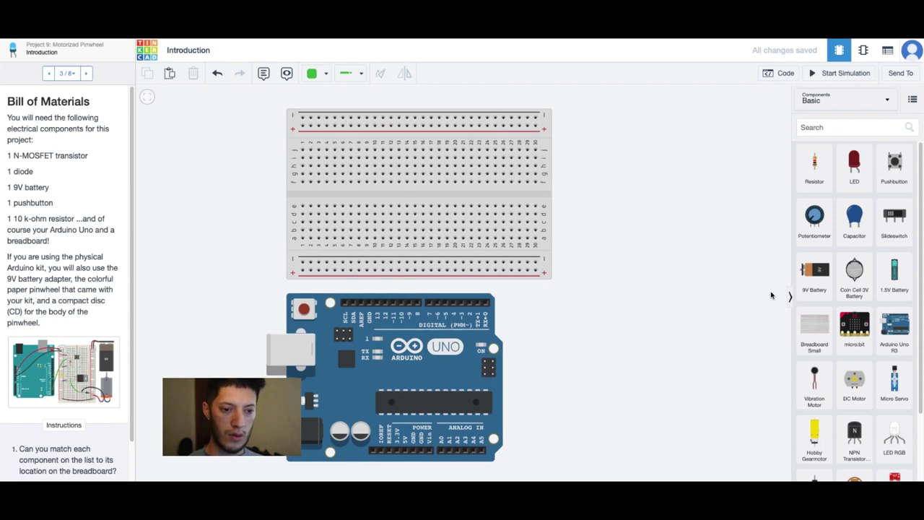
left_click(813, 278)
left_click_drag(813, 278, 585, 233)
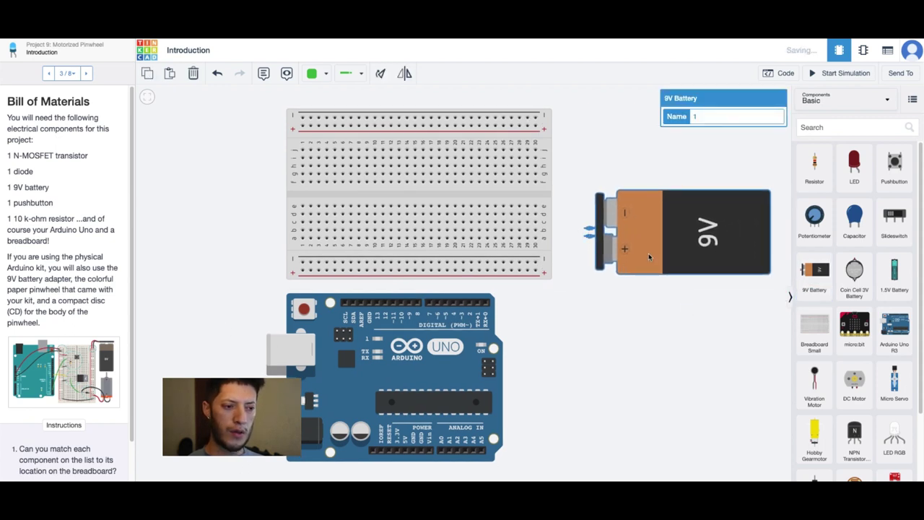
Step: Wire the 9V battery's positive terminal to Arduino digital pin 0 and its negative terminal to other Arduino digital pins
left_click(589, 235)
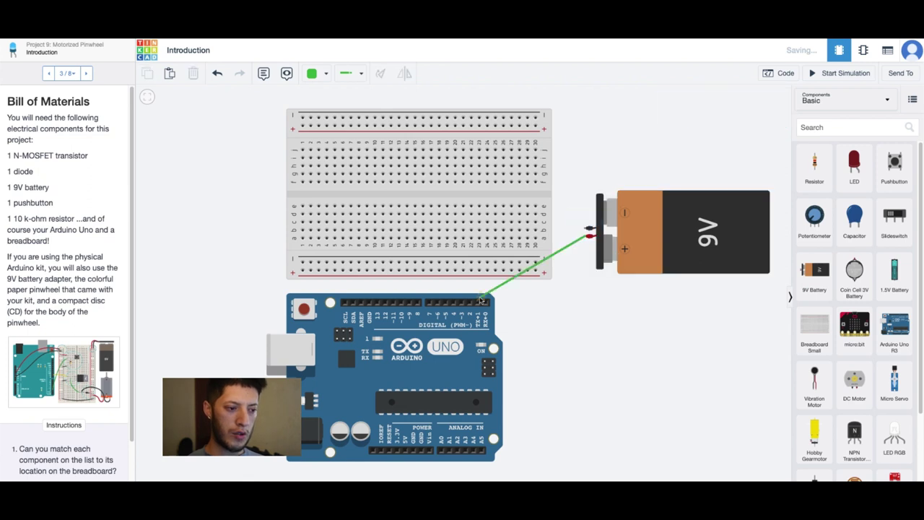
left_click(486, 302)
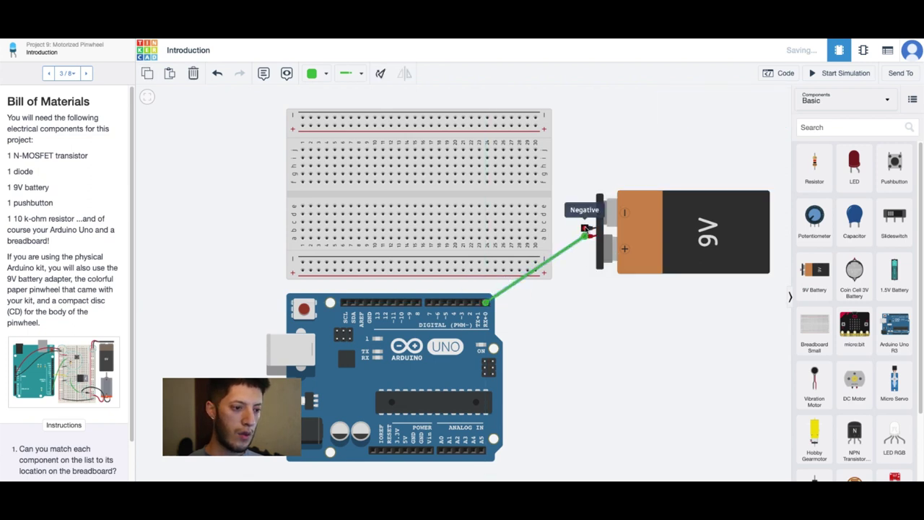
left_click(584, 228)
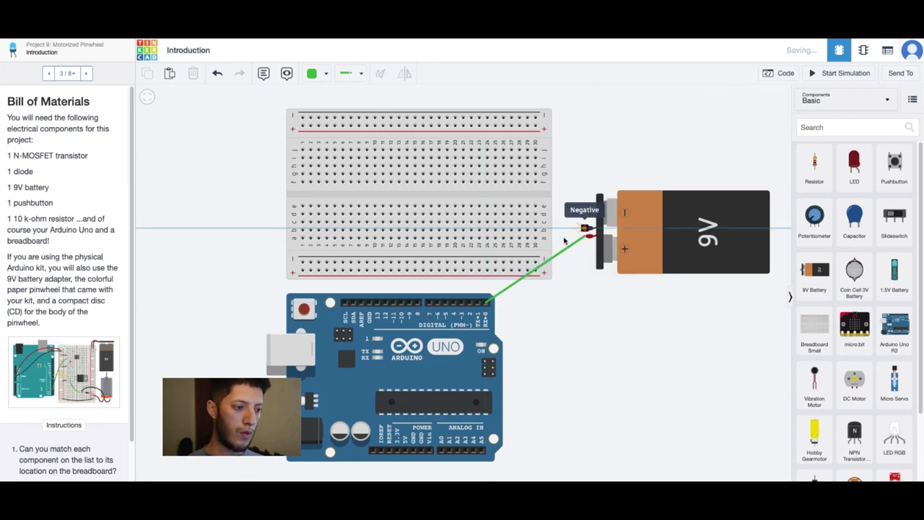
left_click(431, 303)
Step: Re-examine the Bill of Materials wiring illustration and continue to the Transistors page
scroll(86, 260, "down", 2)
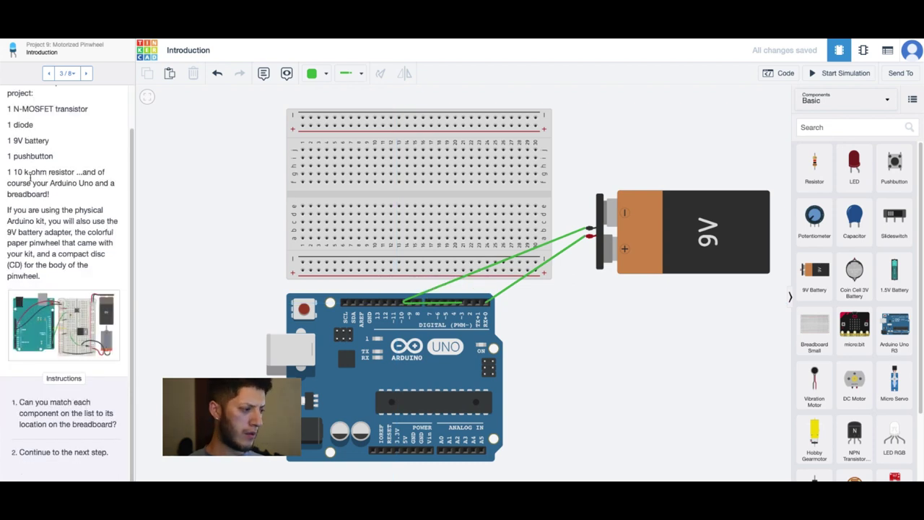
left_click(98, 344)
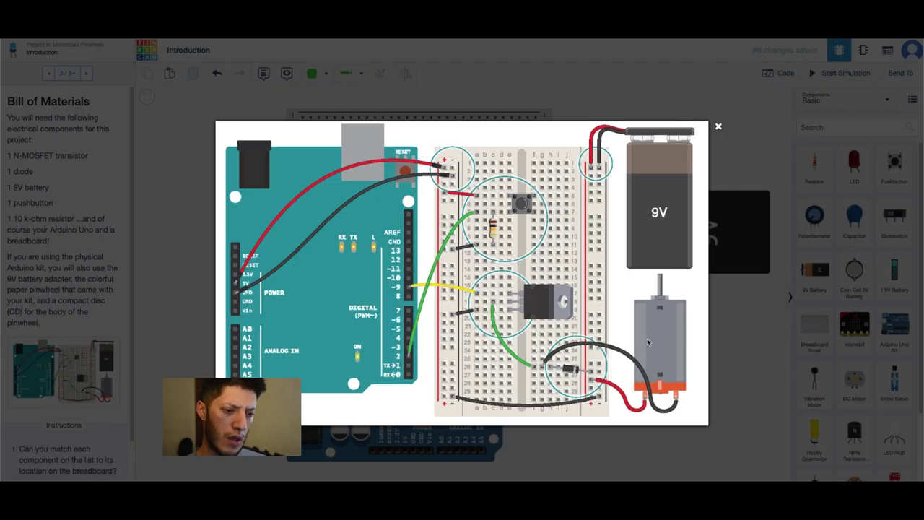
left_click(726, 344)
key("Right")
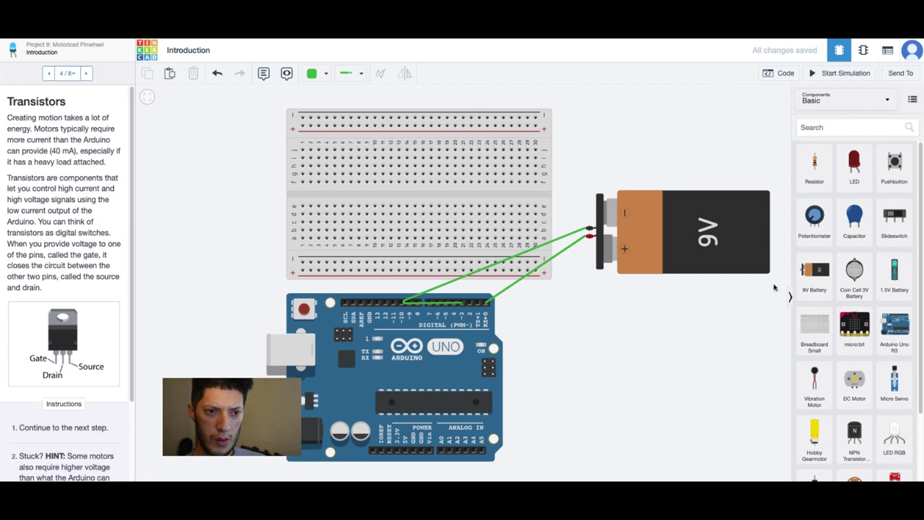
Step: Search the components for "transi" and place an nMOS and a pMOS transistor (MOSFET) below the battery
left_click(862, 129)
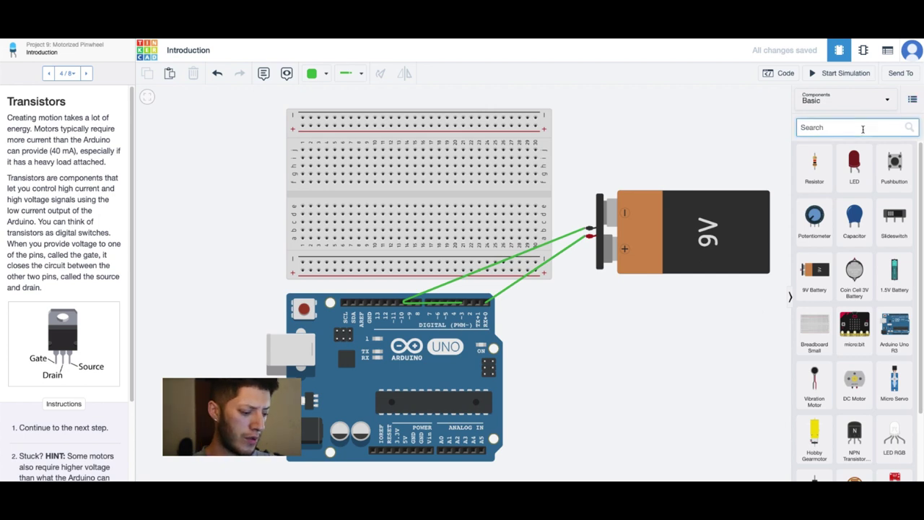
type("transi")
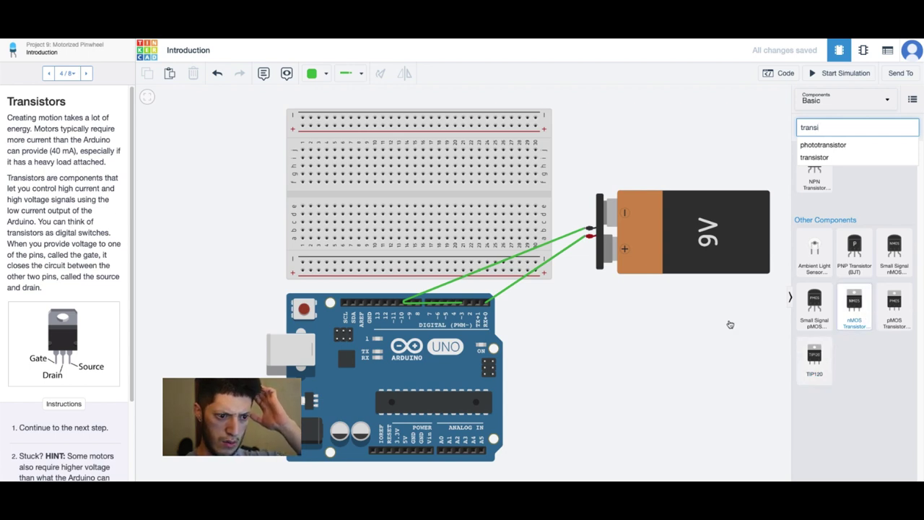
left_click_drag(611, 333, 585, 332)
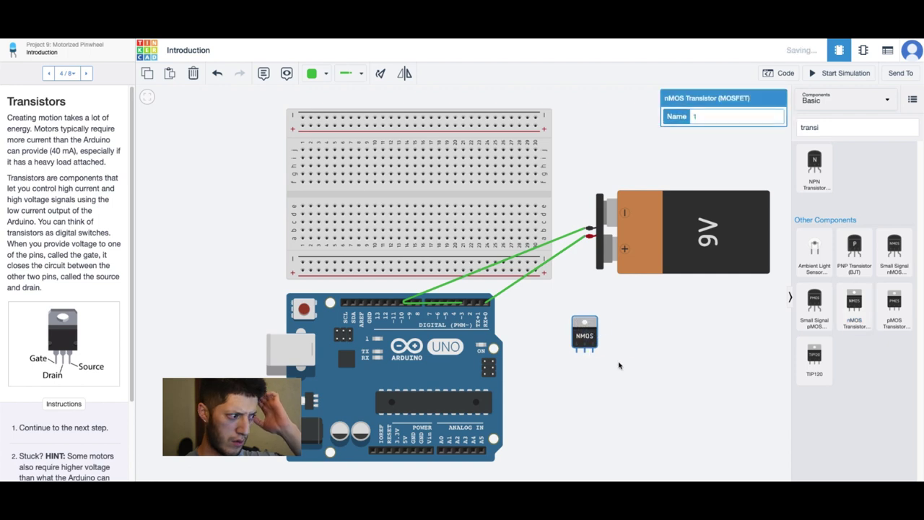
left_click_drag(893, 306, 685, 347)
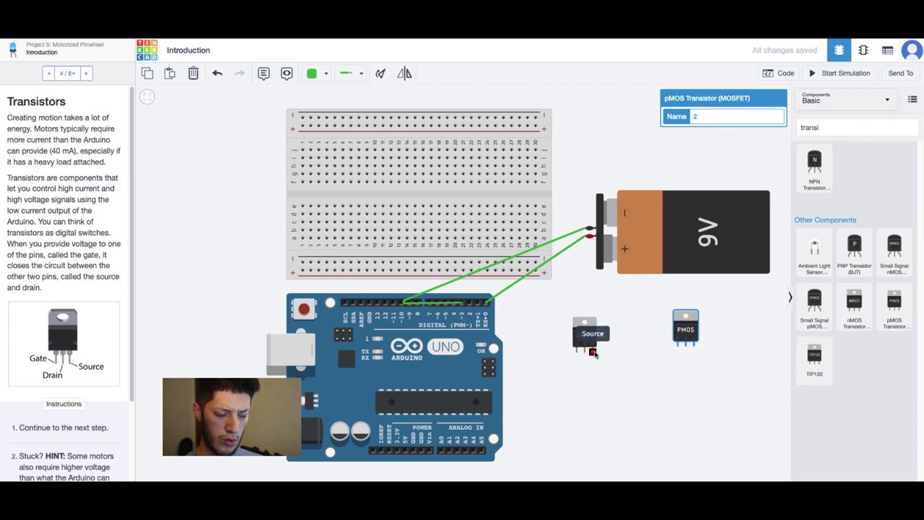
left_click(645, 367)
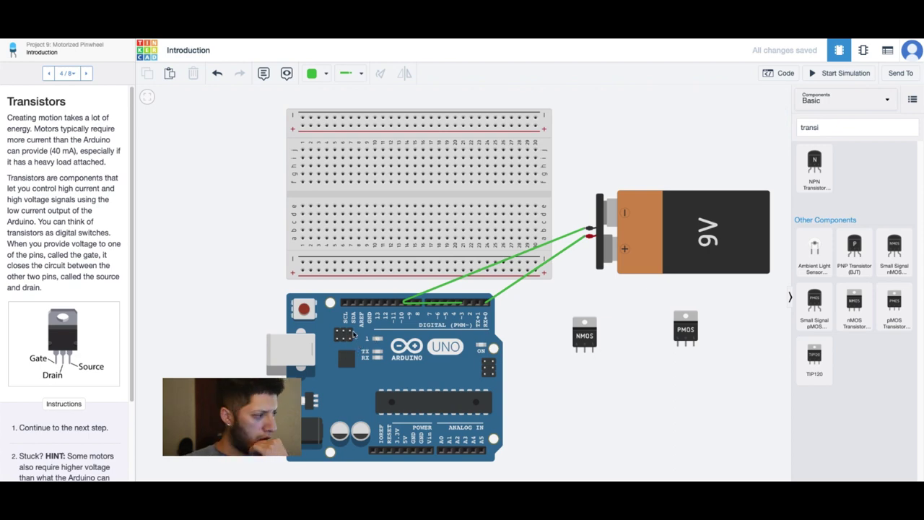
Step: Read the rest of the Transistors page, continue to Using a Transistor and examine its highlighted motor circuit diagram
scroll(65, 289, "down", 1)
scroll(174, 364, "down", 3)
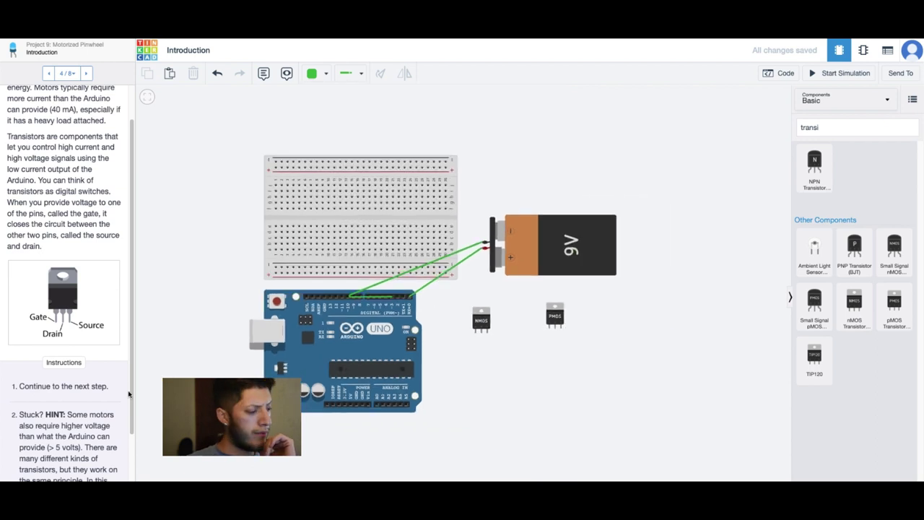
left_click(96, 470)
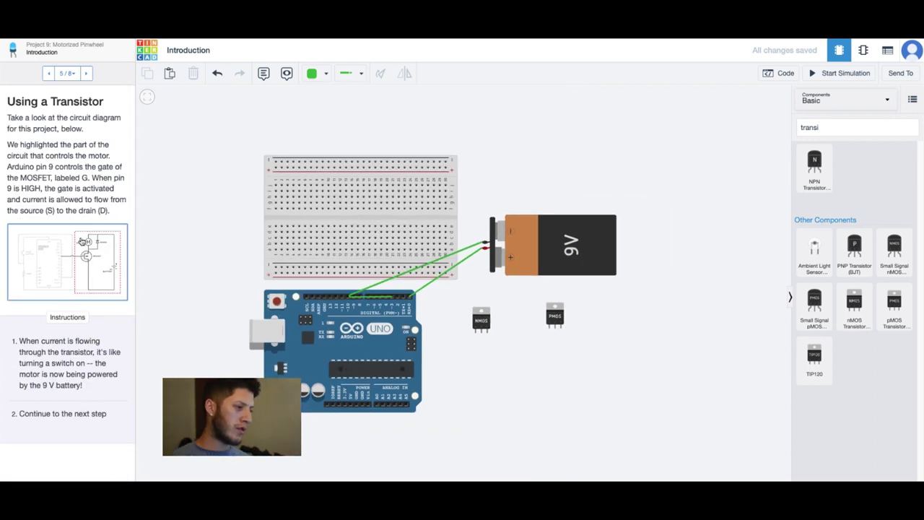
left_click(91, 243)
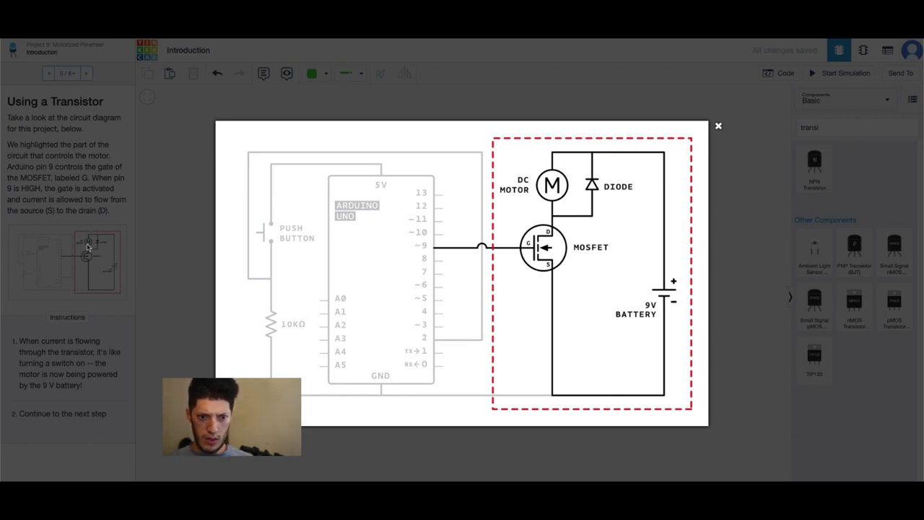
left_click(191, 324)
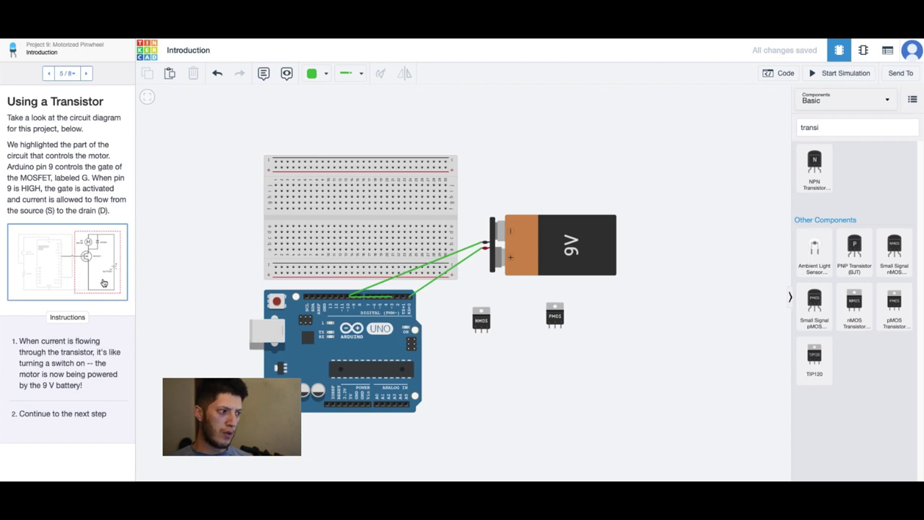
left_click(87, 263)
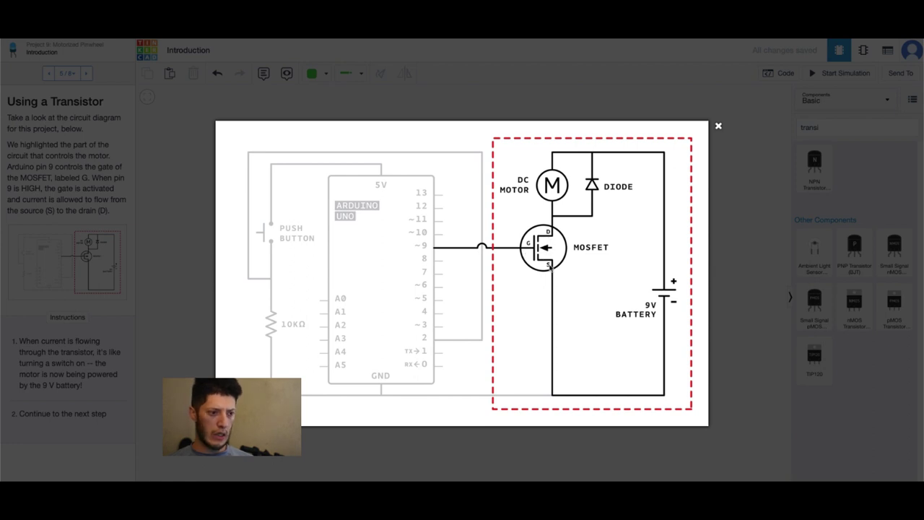
left_click(196, 305)
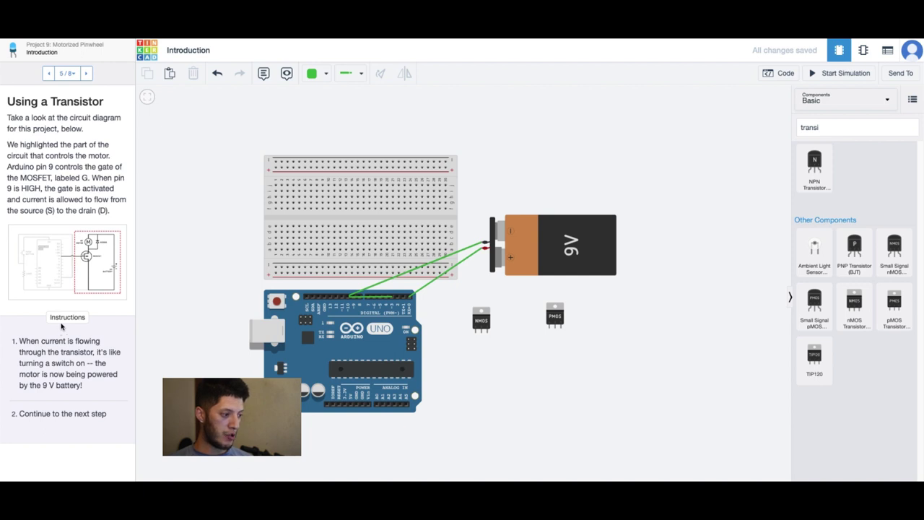
Step: Read through the Motors and Protection Diode pages and continue to the final Let's Get Started! page
key("Right")
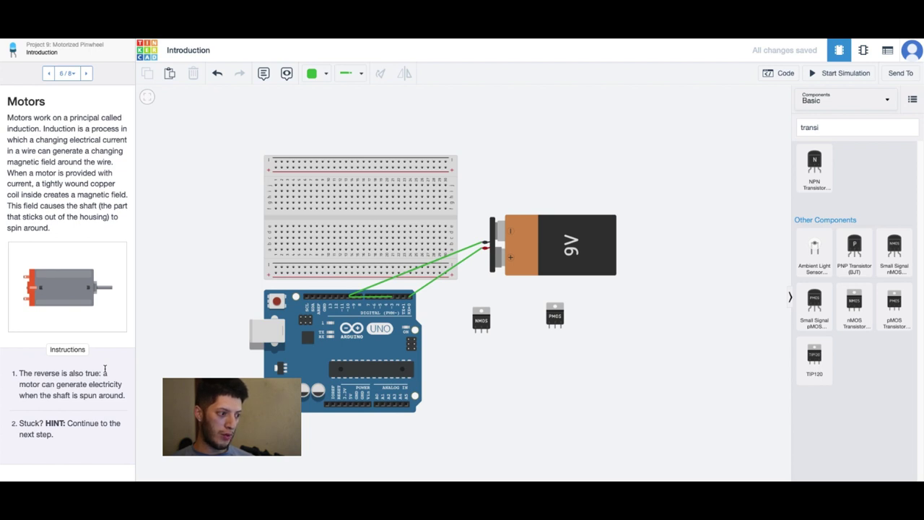
key("Right")
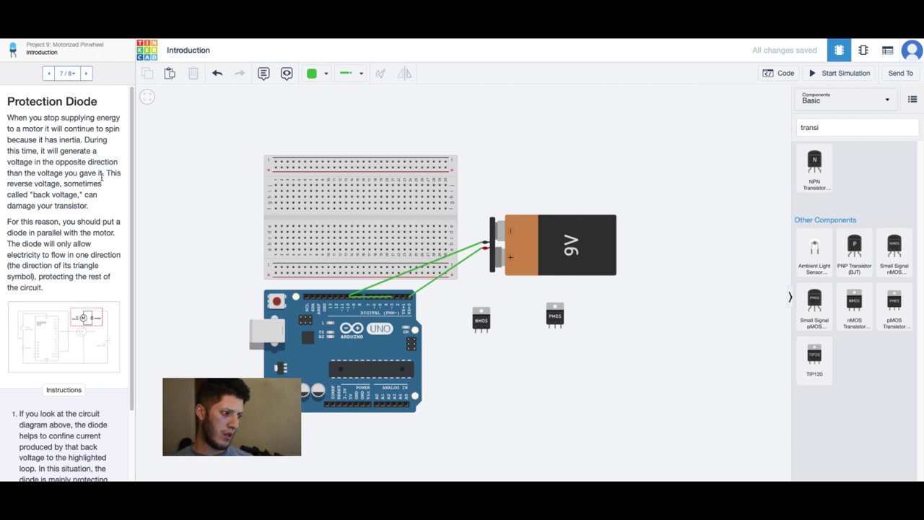
scroll(102, 175, "down", 2)
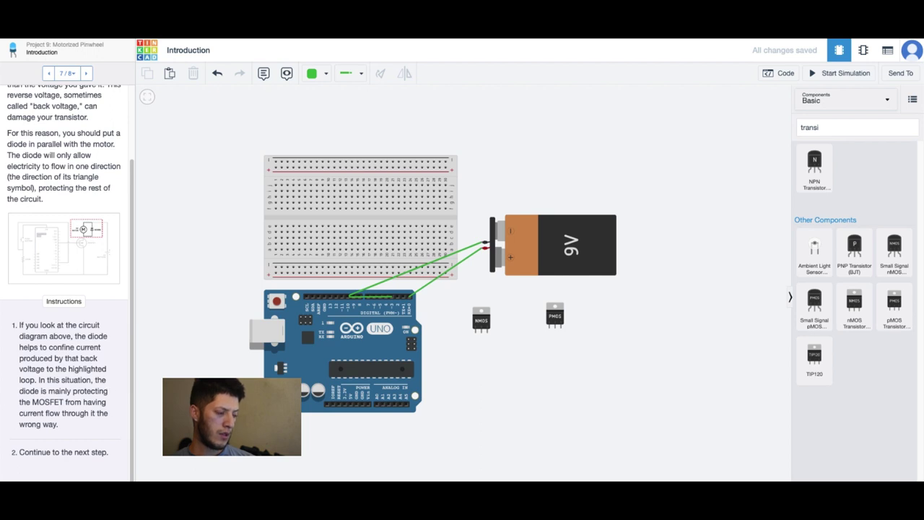
left_click(63, 452)
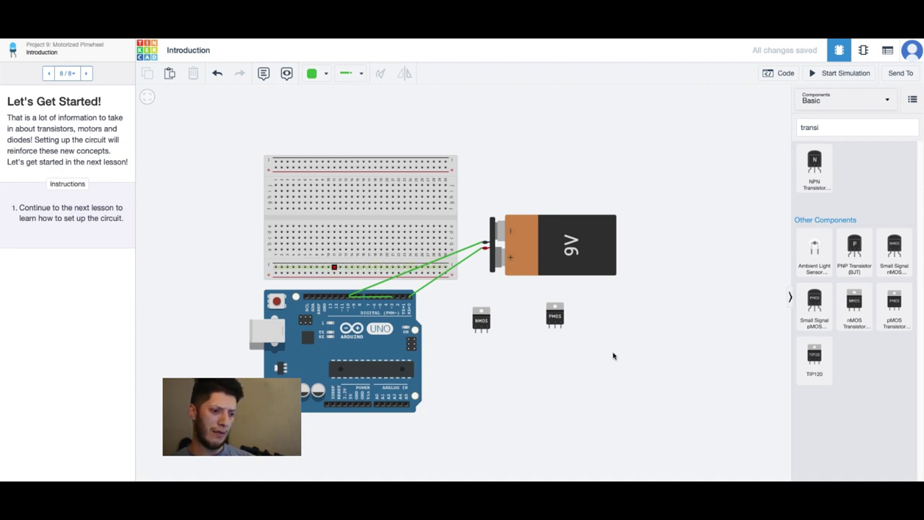
Step: Delete both green wires connecting the 9V battery to the Arduino
left_click(444, 258)
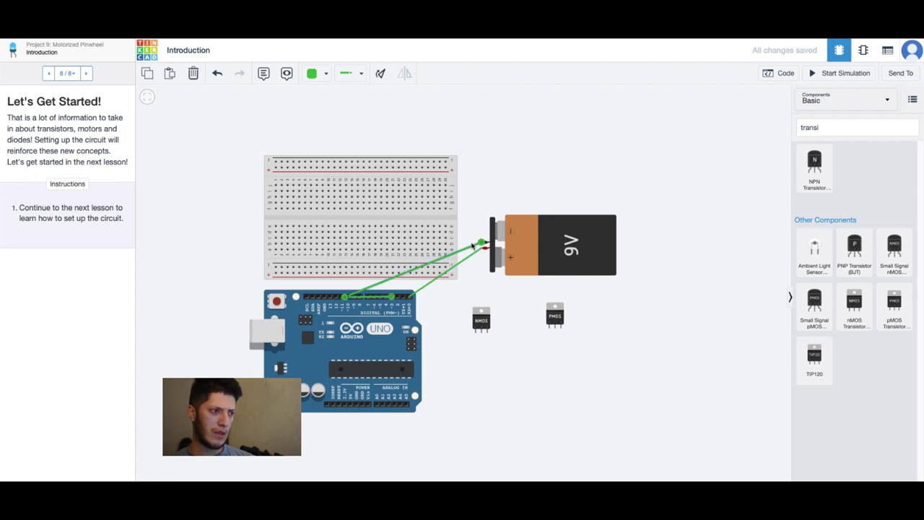
left_click(193, 76)
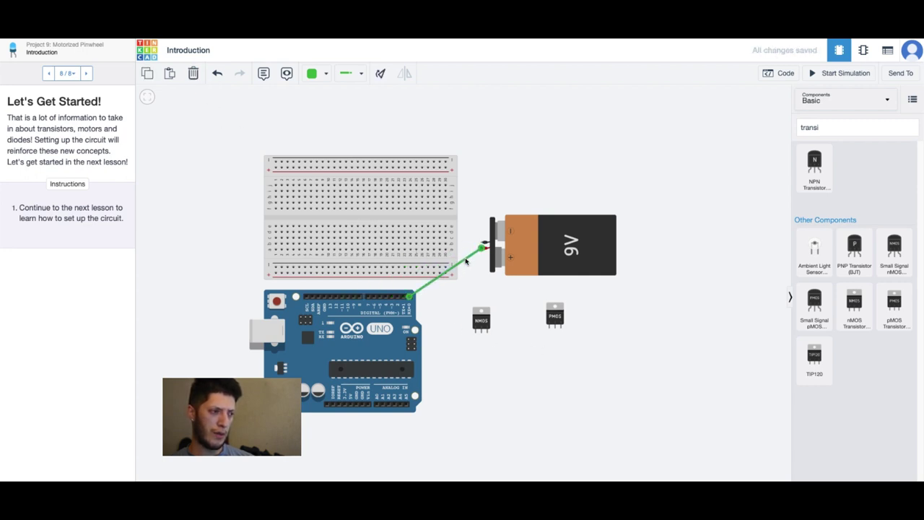
left_click(193, 76)
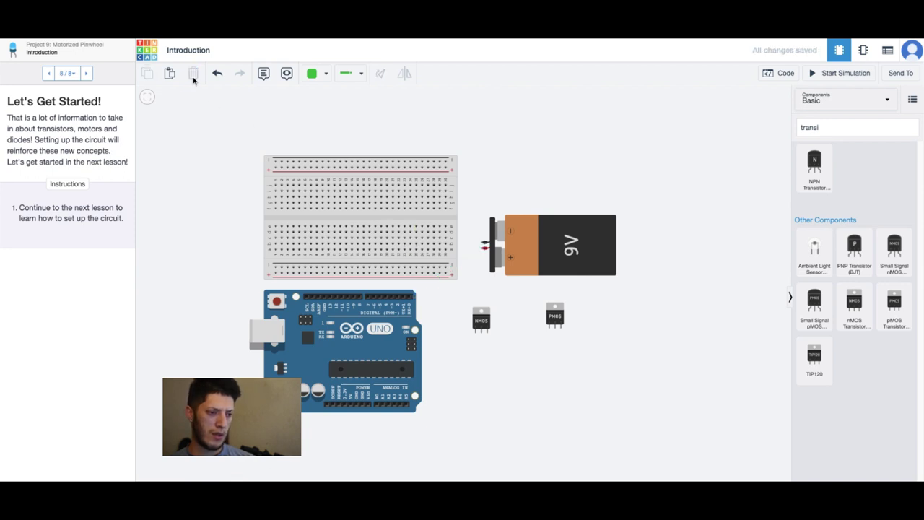
Step: Search the components for "motor" and place the larger round DC Motor with Encoder to the right of the 9V battery
left_click(542, 252)
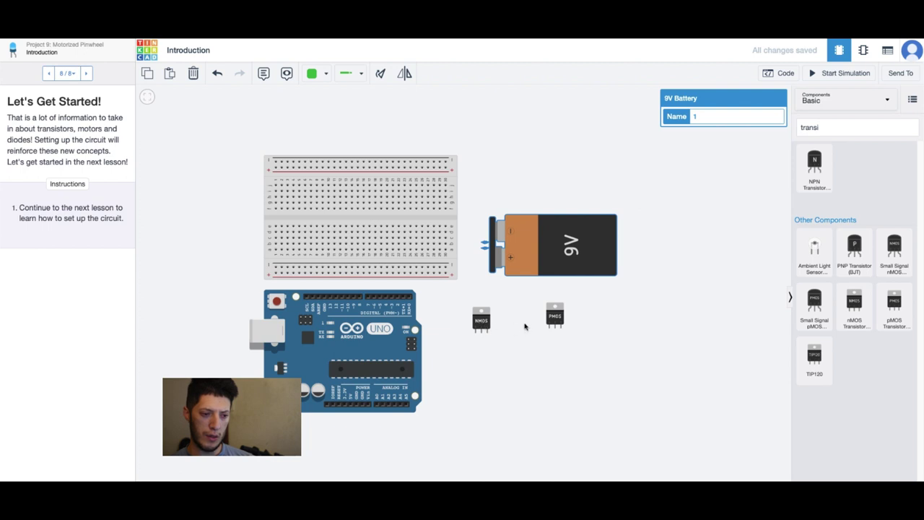
left_click(832, 124)
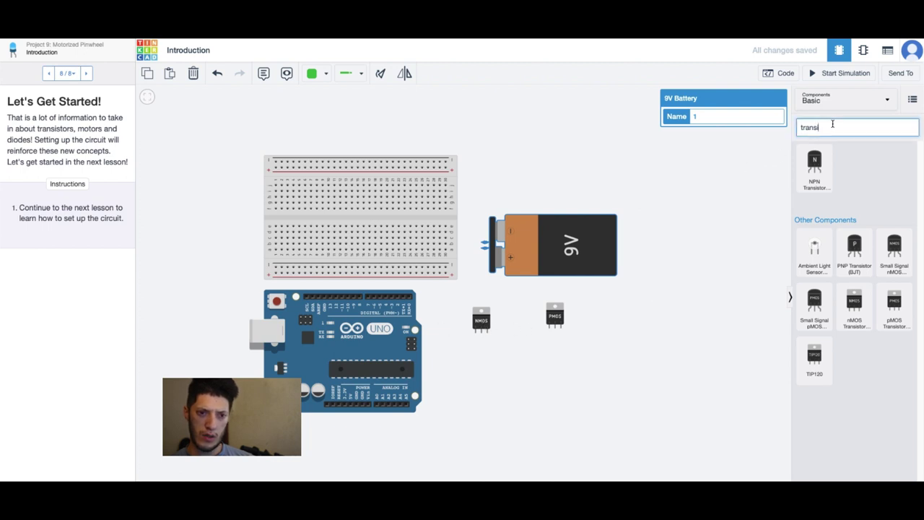
key("ctrl+a")
left_click(778, 122)
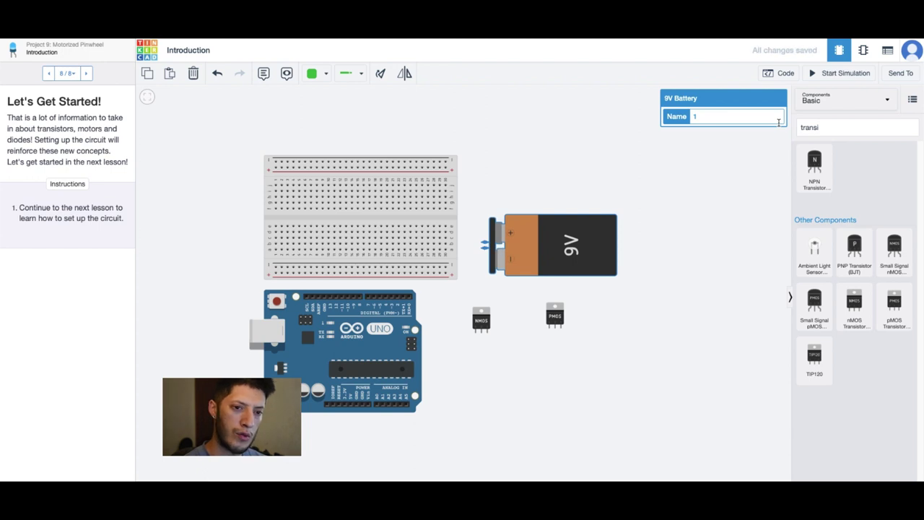
double_click(810, 127)
type("motor")
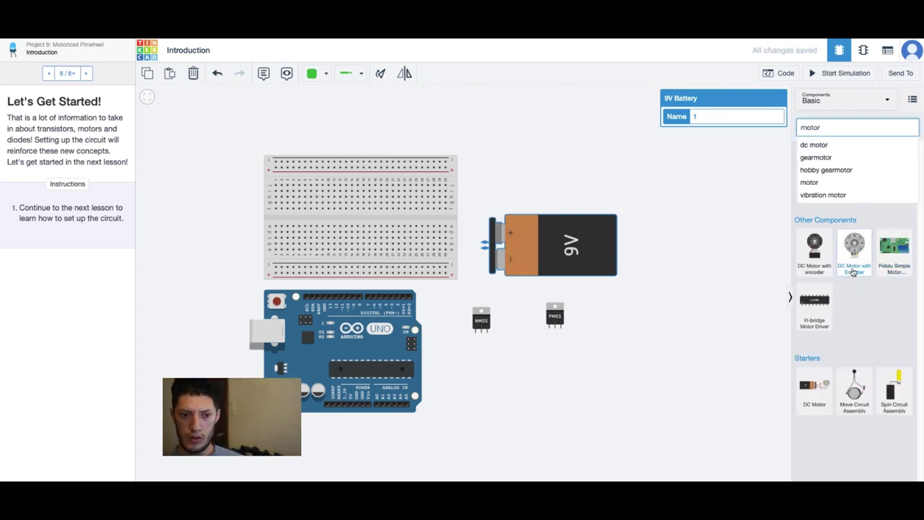
left_click_drag(853, 273, 721, 320)
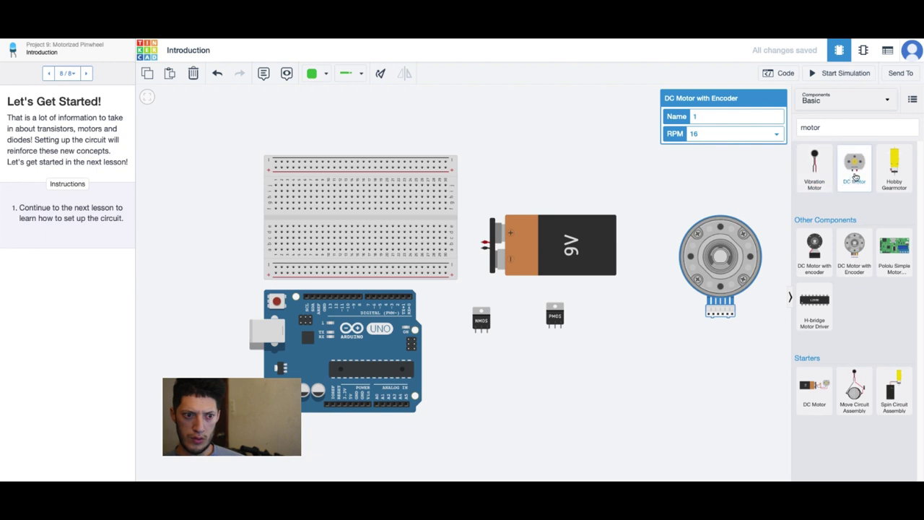
Step: Try out a plain DC Motor between the 9V battery and the encoder motor, and delete it again
left_click_drag(856, 177, 650, 308)
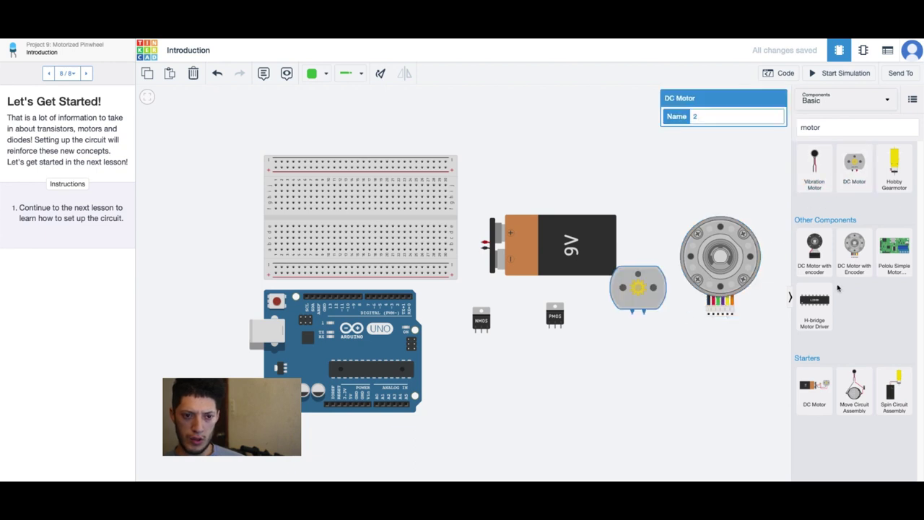
left_click(721, 311)
left_click(660, 304)
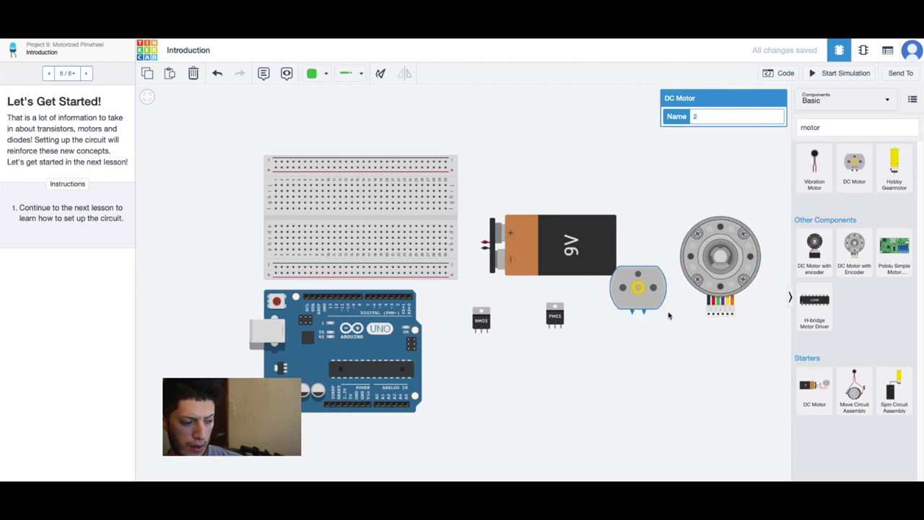
key("Delete")
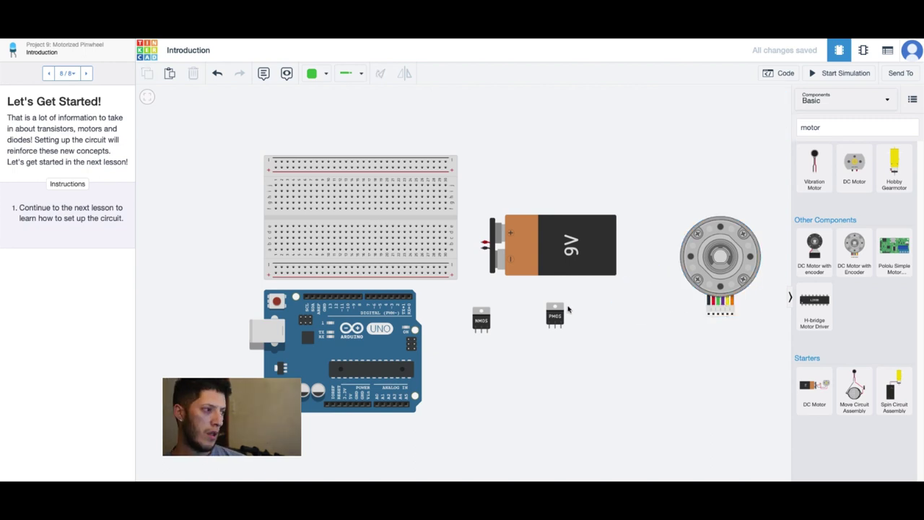